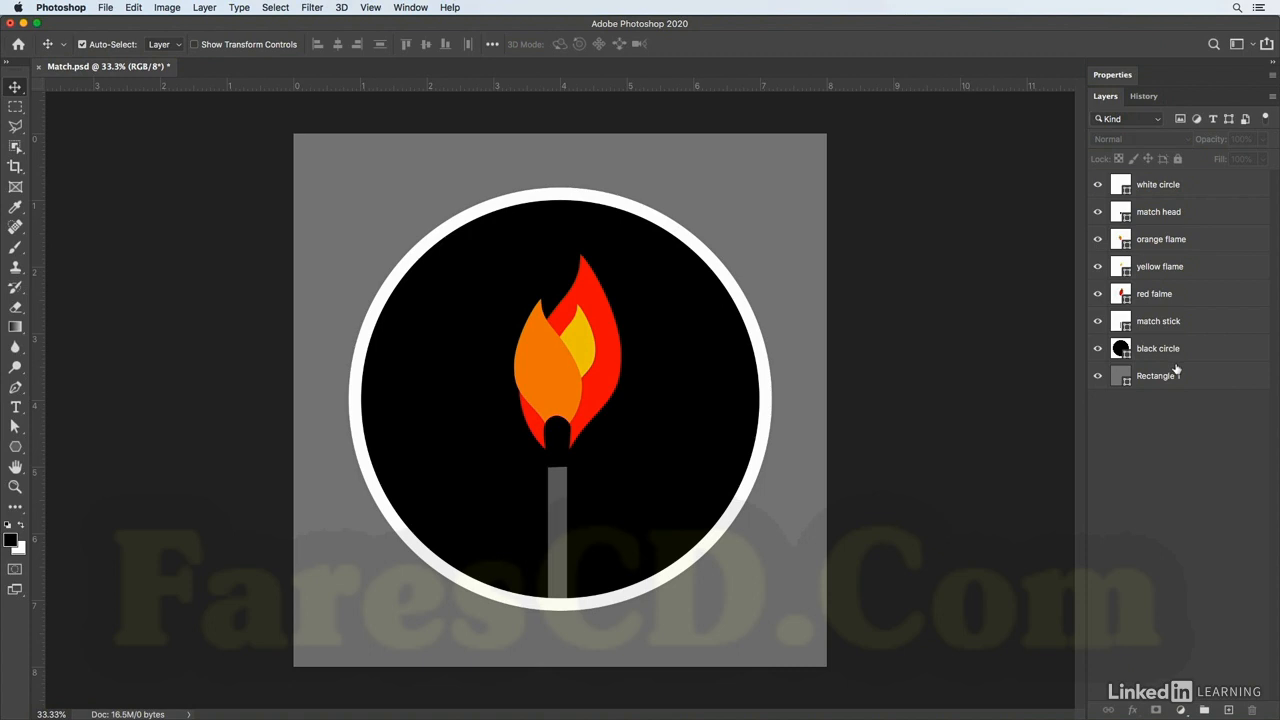
# Step: Convert all eight layers, from Rectangle 1 up to white circle, into a single smart object
pyautogui.click(1200, 380)
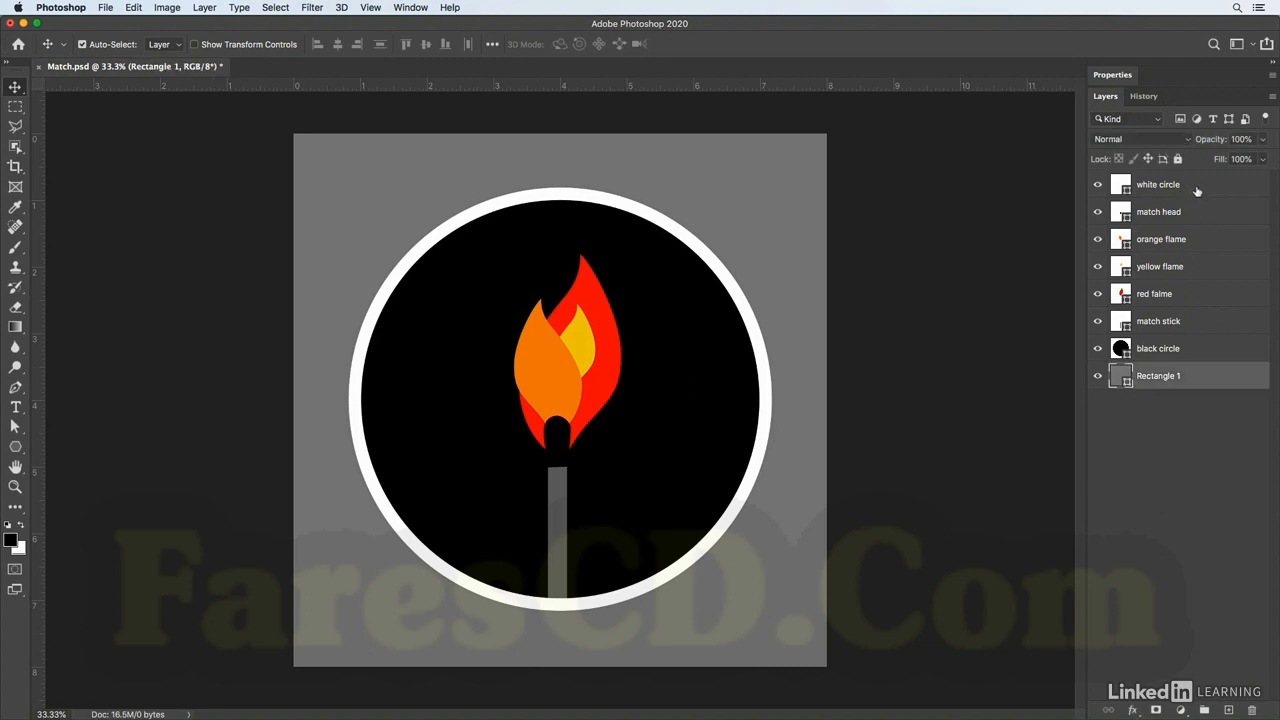
pyautogui.keyDown('shift'); pyautogui.click(1197, 186); pyautogui.keyUp('shift')
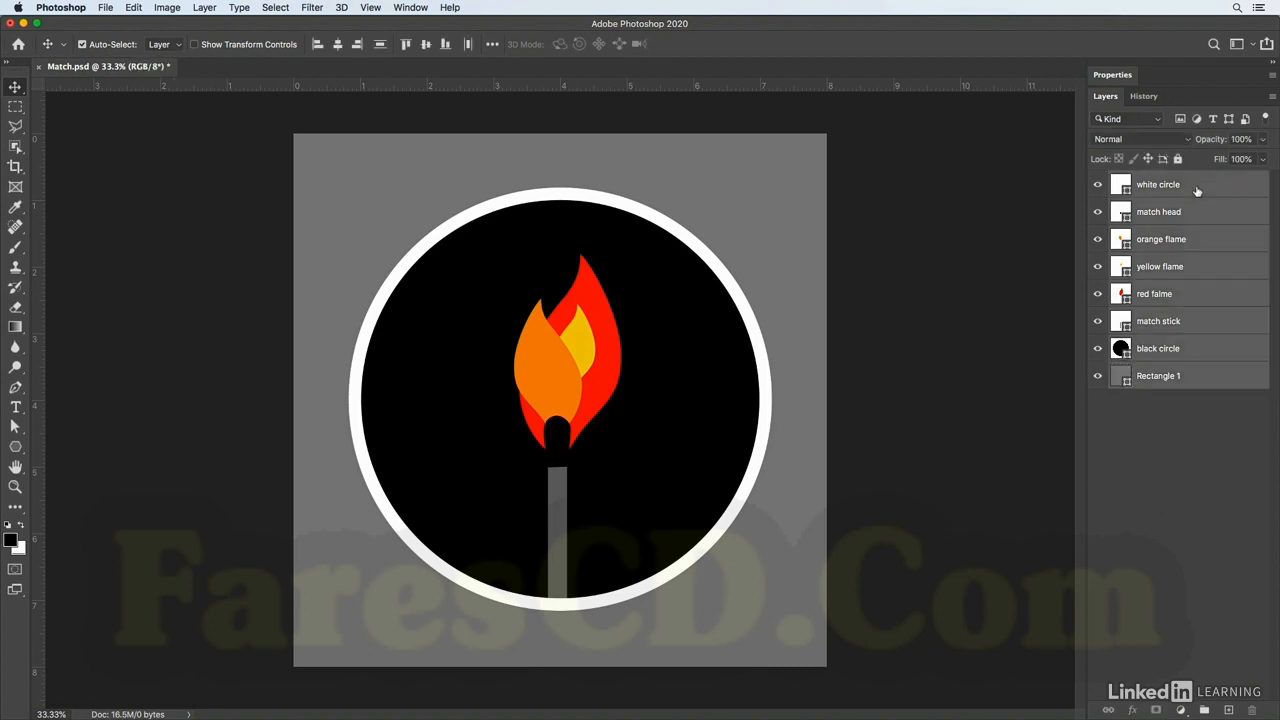
pyautogui.rightClick(1197, 186)
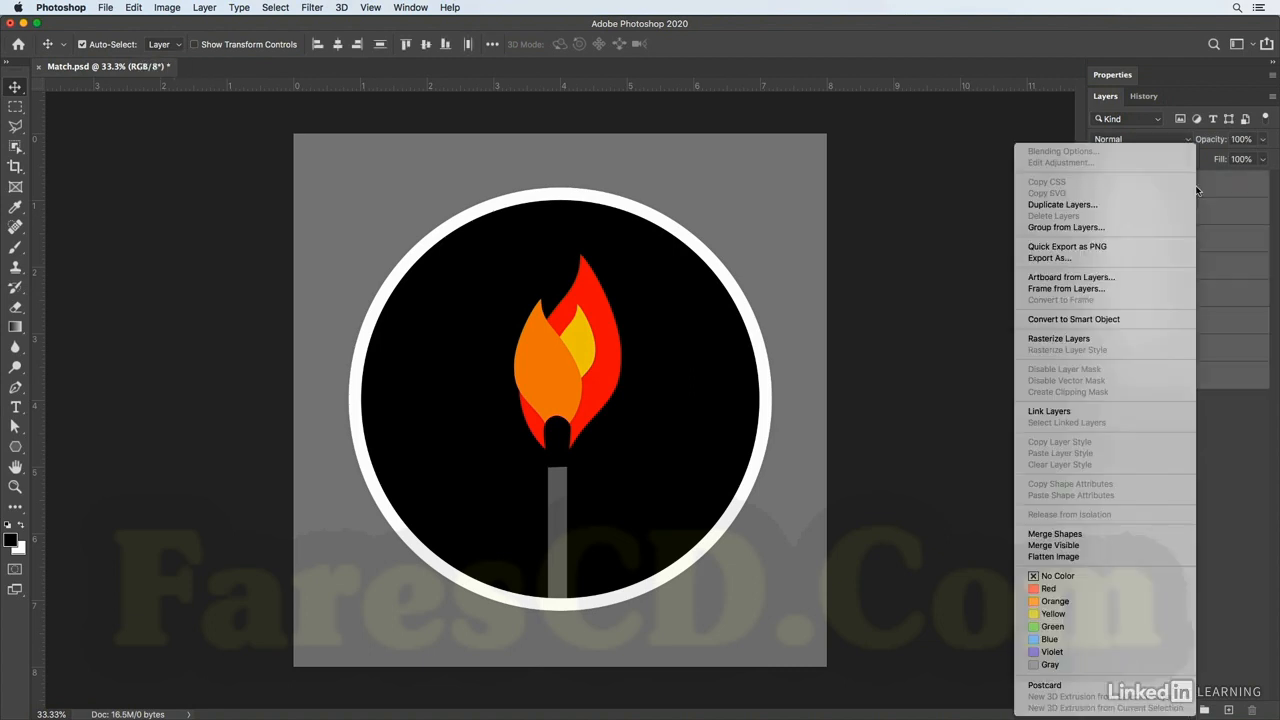
pyautogui.click(1141, 320)
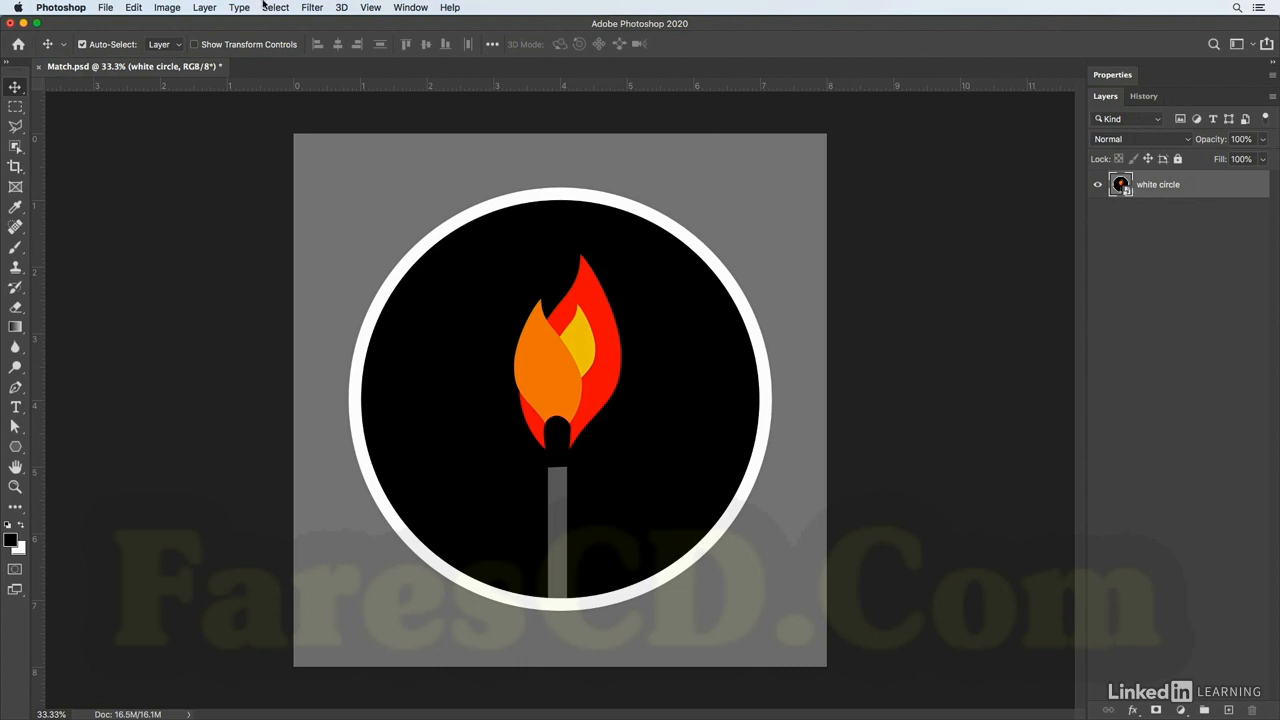
# Step: Create an independent duplicate of the white circle smart object with New Smart Object via Copy
pyautogui.click(205, 8)
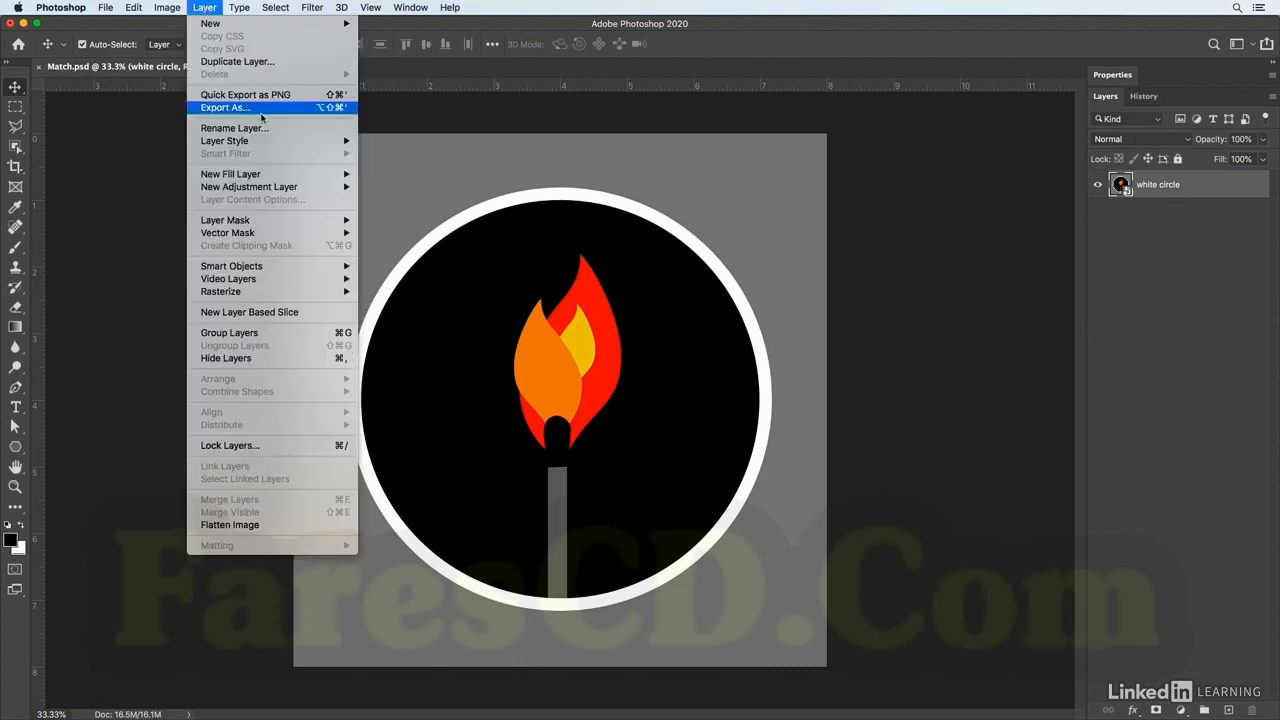
pyautogui.moveTo(307, 265)
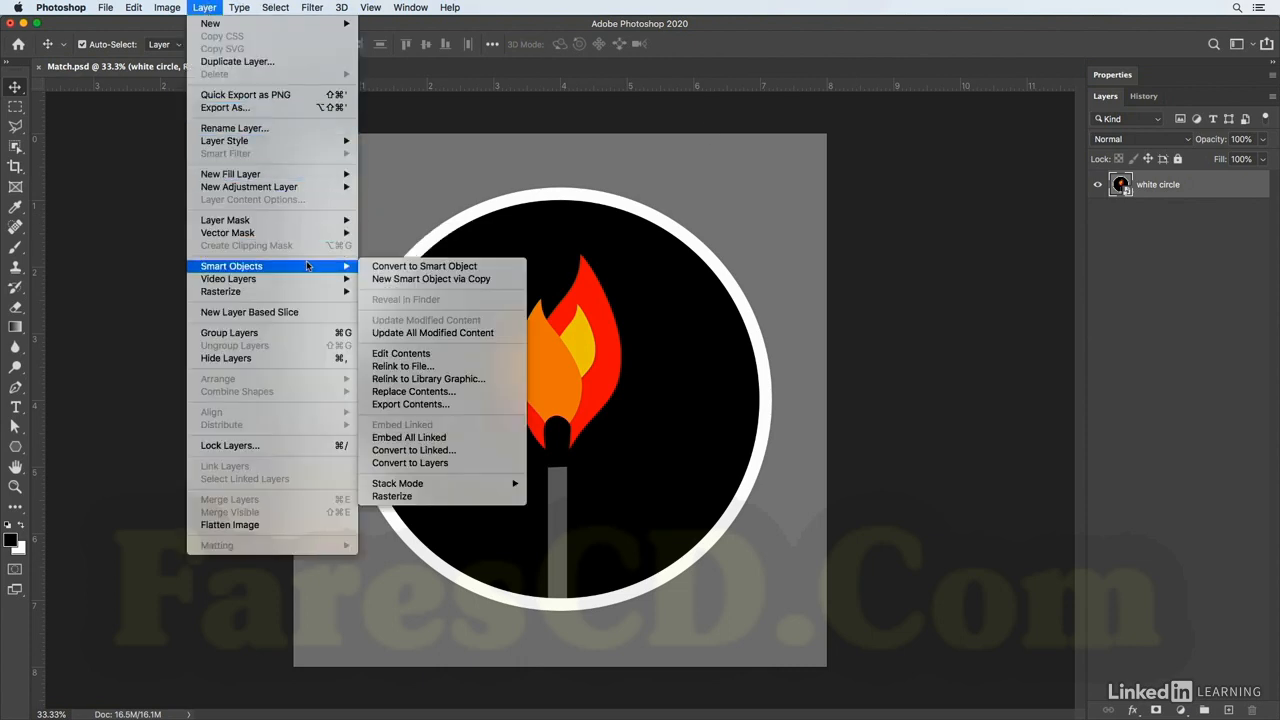
pyautogui.click(447, 279)
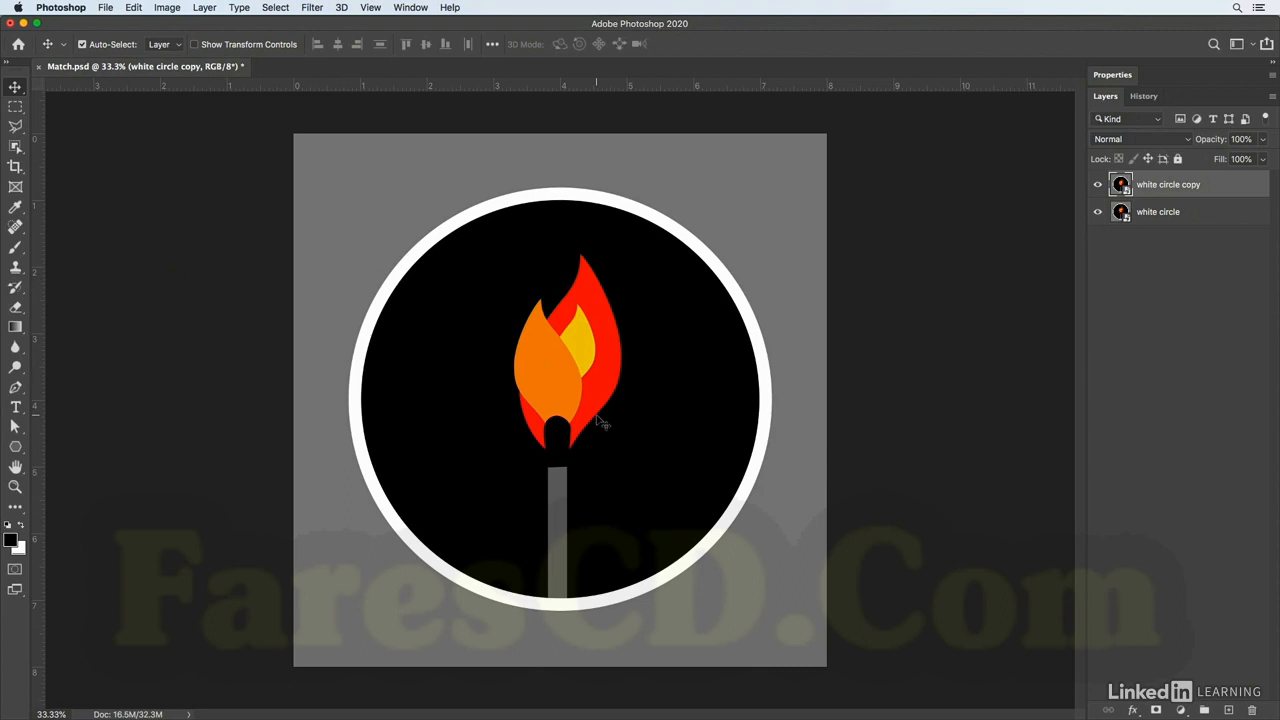
# Step: Move the copied smart object 8 inches to the right, level with the original, and expand the canvas with Reveal All
pyautogui.moveTo(614, 423); pyautogui.dragTo(1146, 442)
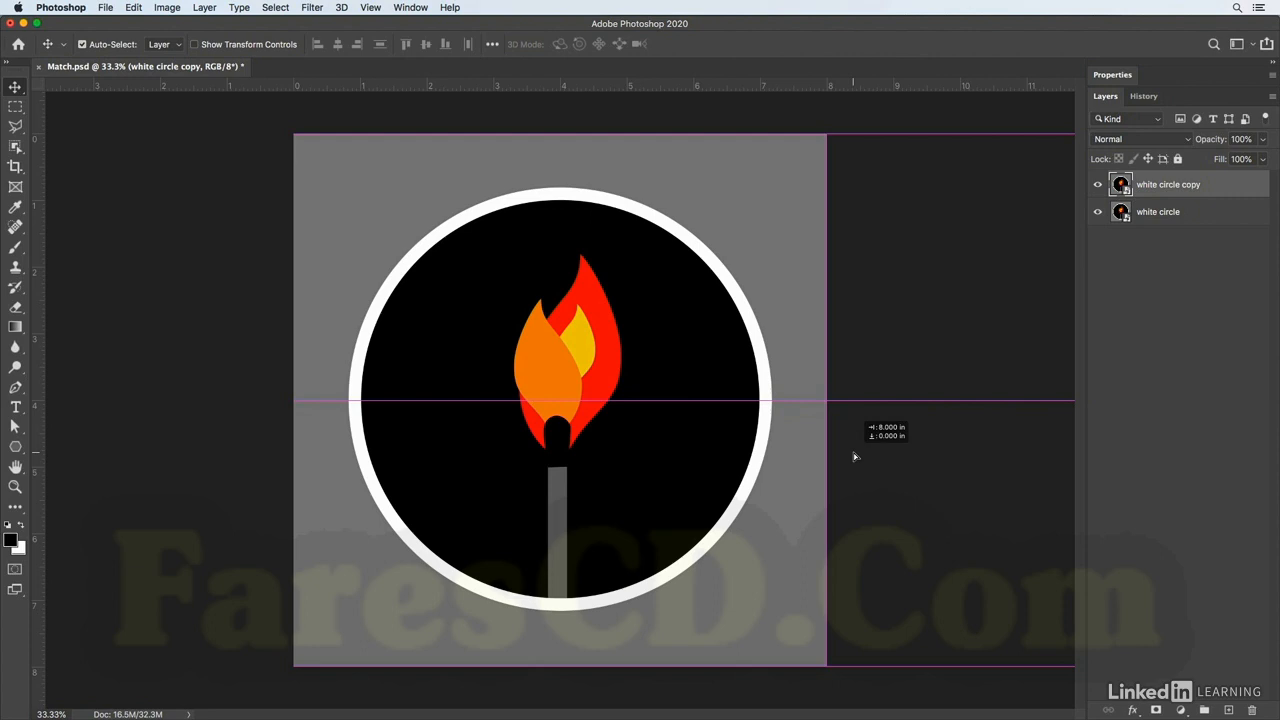
pyautogui.moveTo(854, 457); pyautogui.dragTo(858, 459)
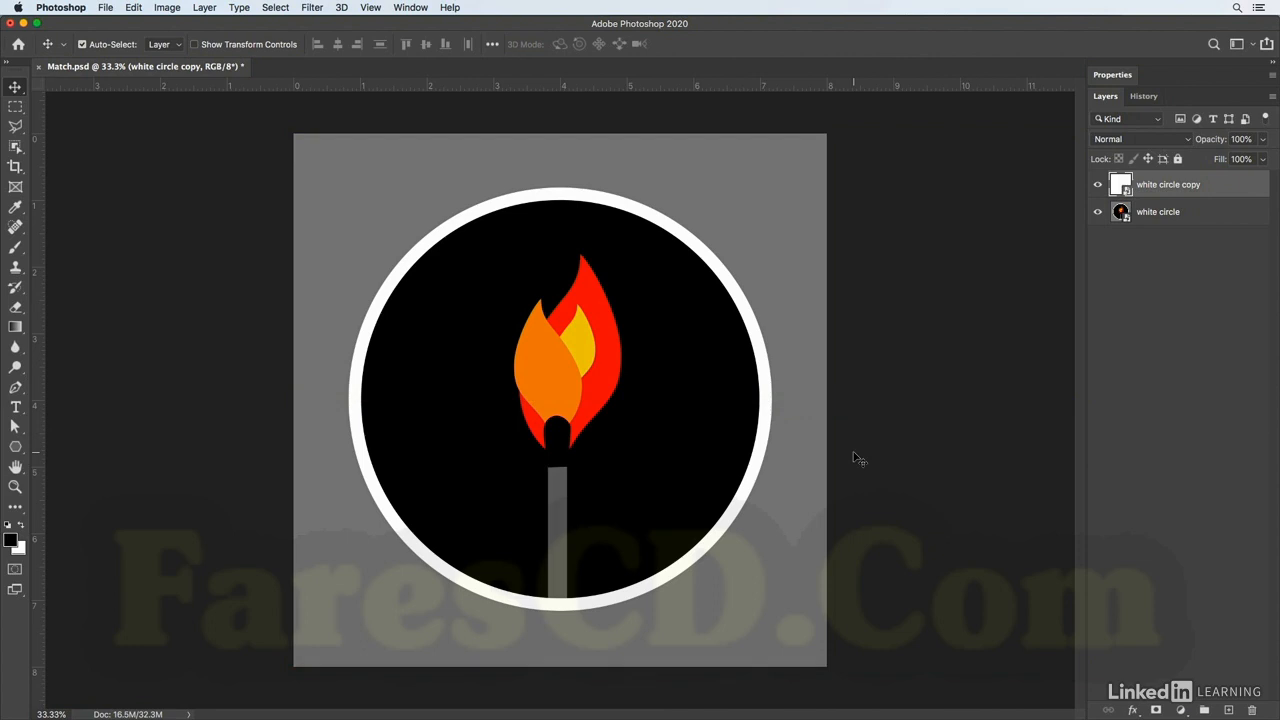
pyautogui.click(166, 8)
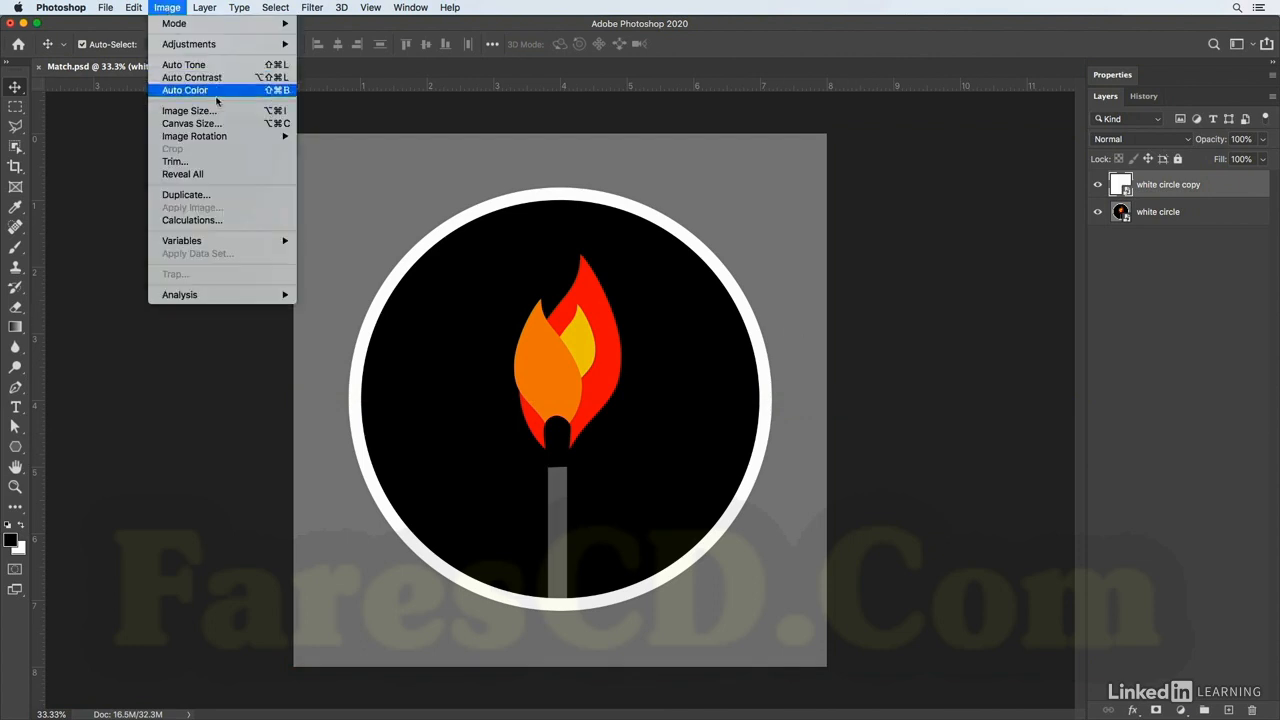
pyautogui.click(212, 174)
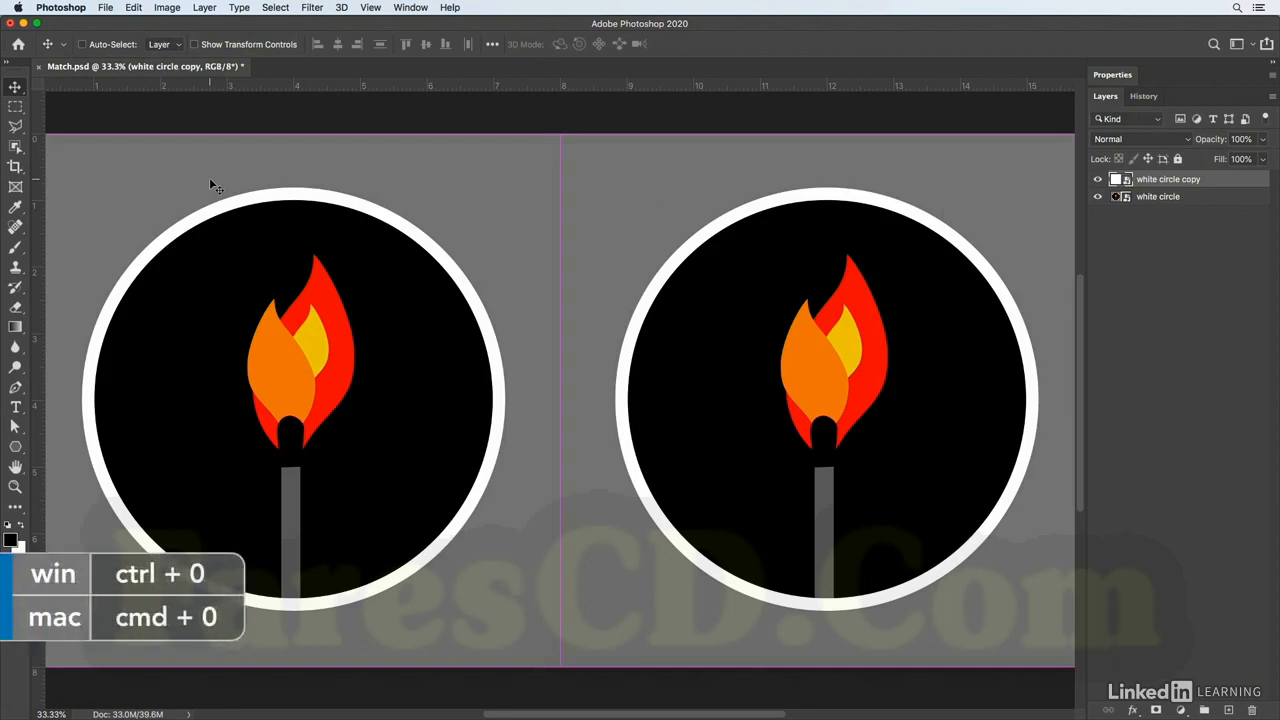
pyautogui.press('super+0')
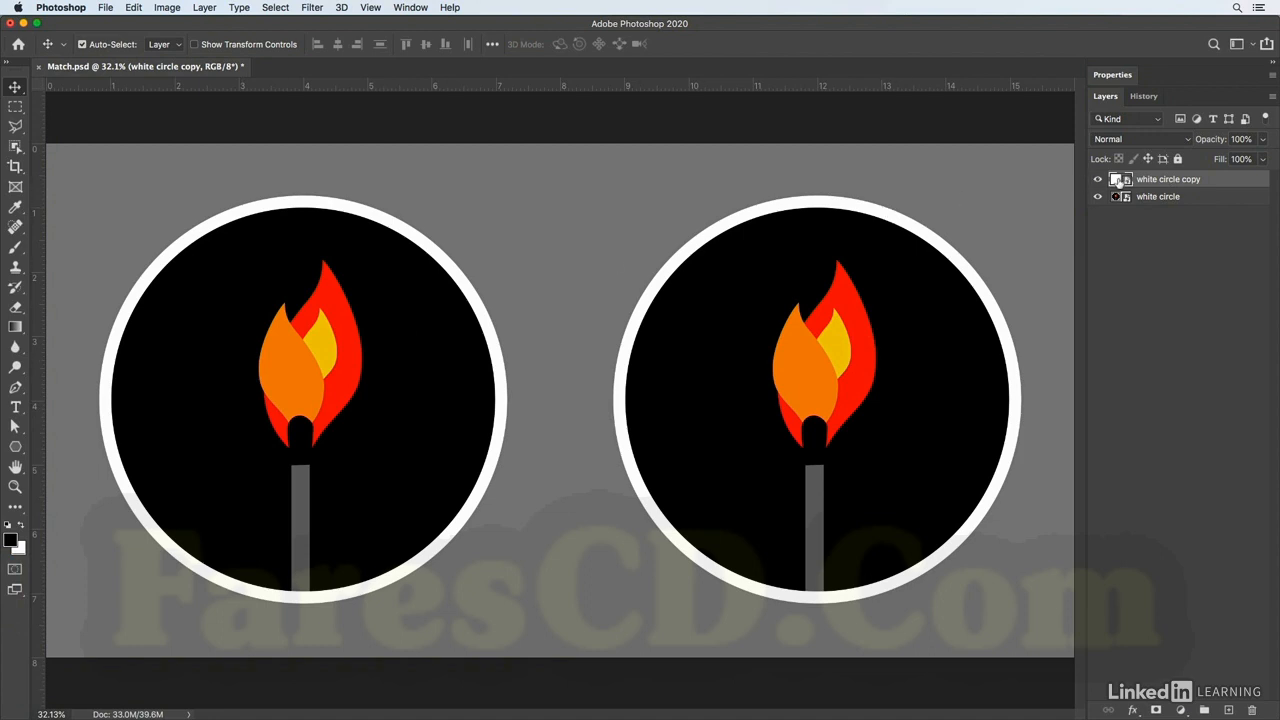
# Step: Open the contents of the white circle copy smart object, hide its yellow flame layer, then save and close the contents
pyautogui.doubleClick(1119, 181)
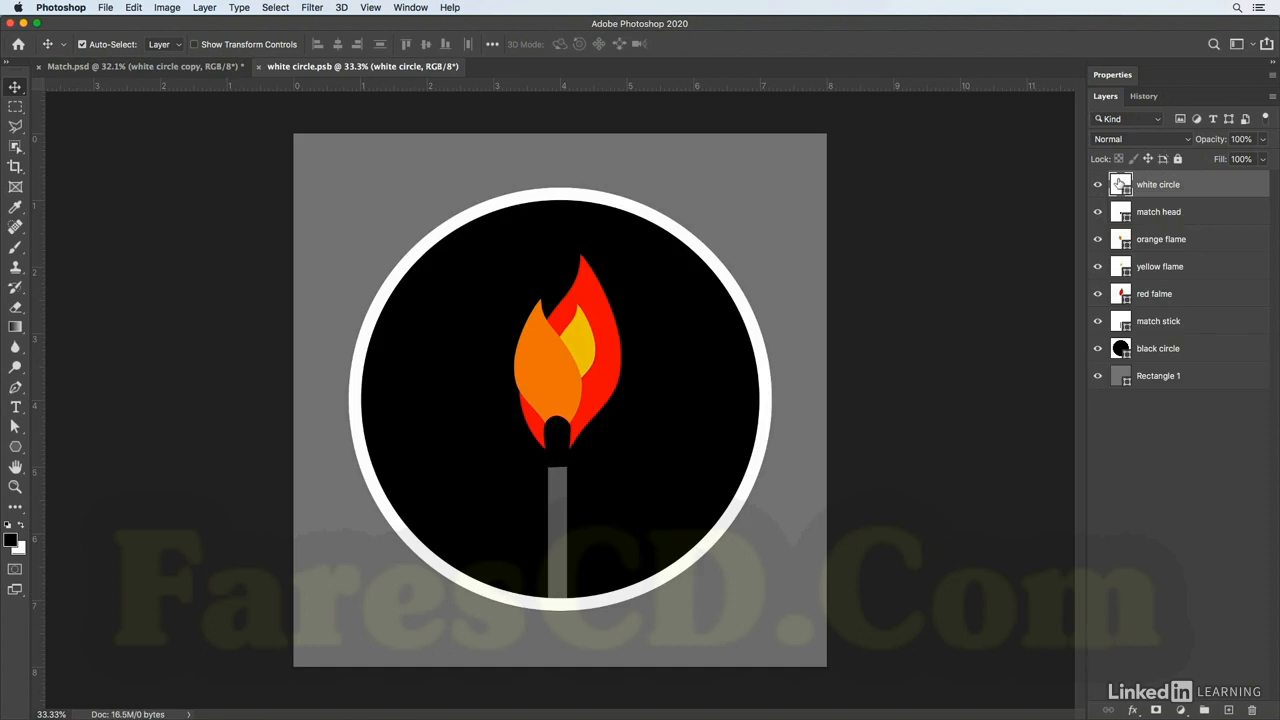
pyautogui.click(1098, 267)
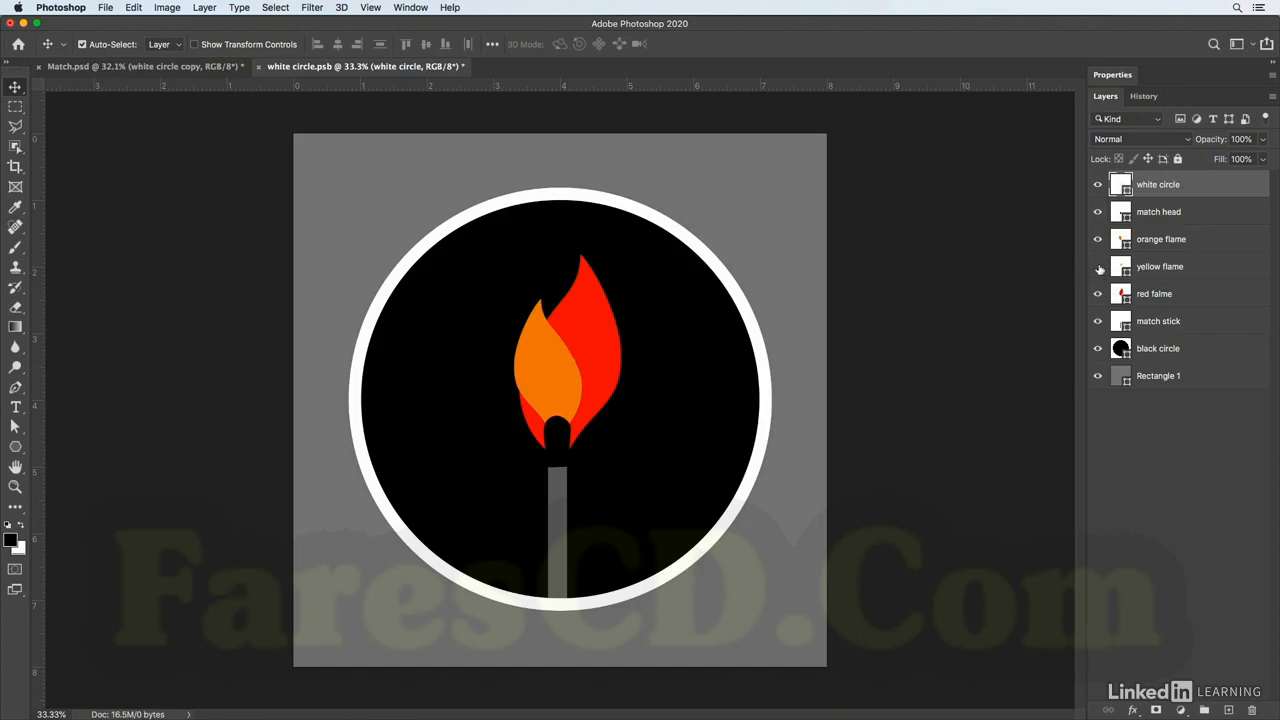
pyautogui.click(88, 7)
pyautogui.click(128, 145)
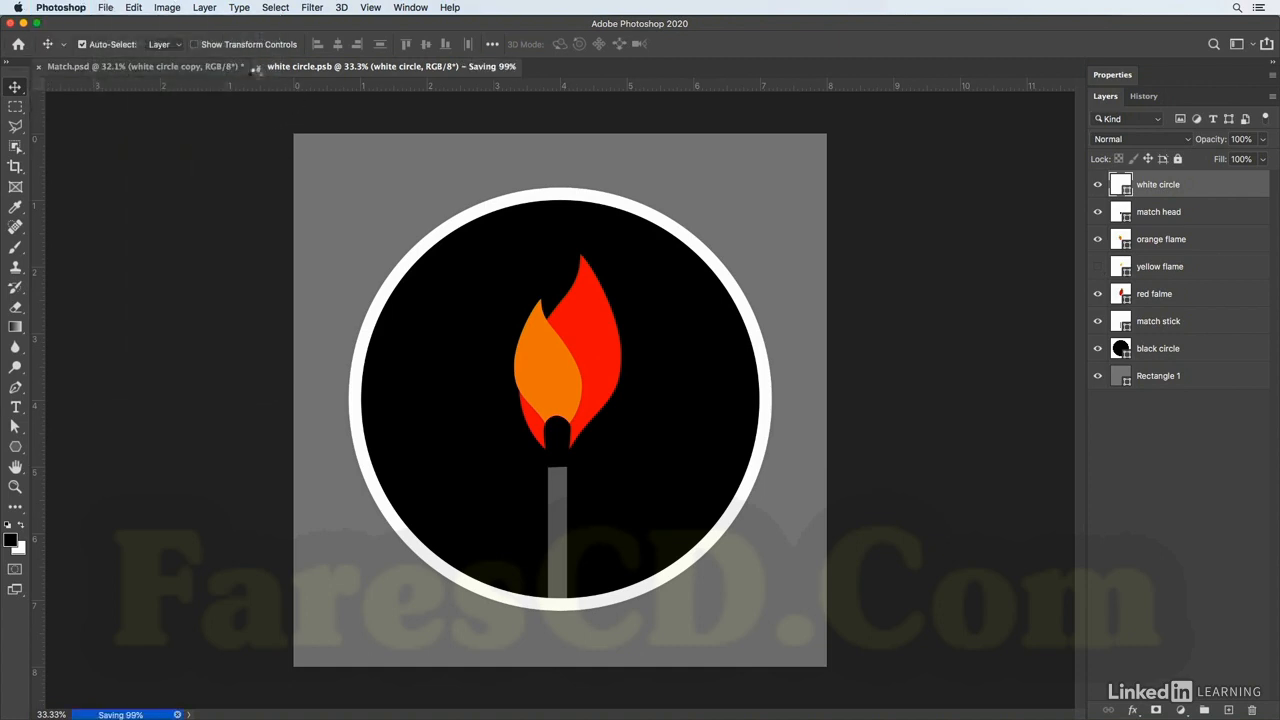
pyautogui.click(105, 7)
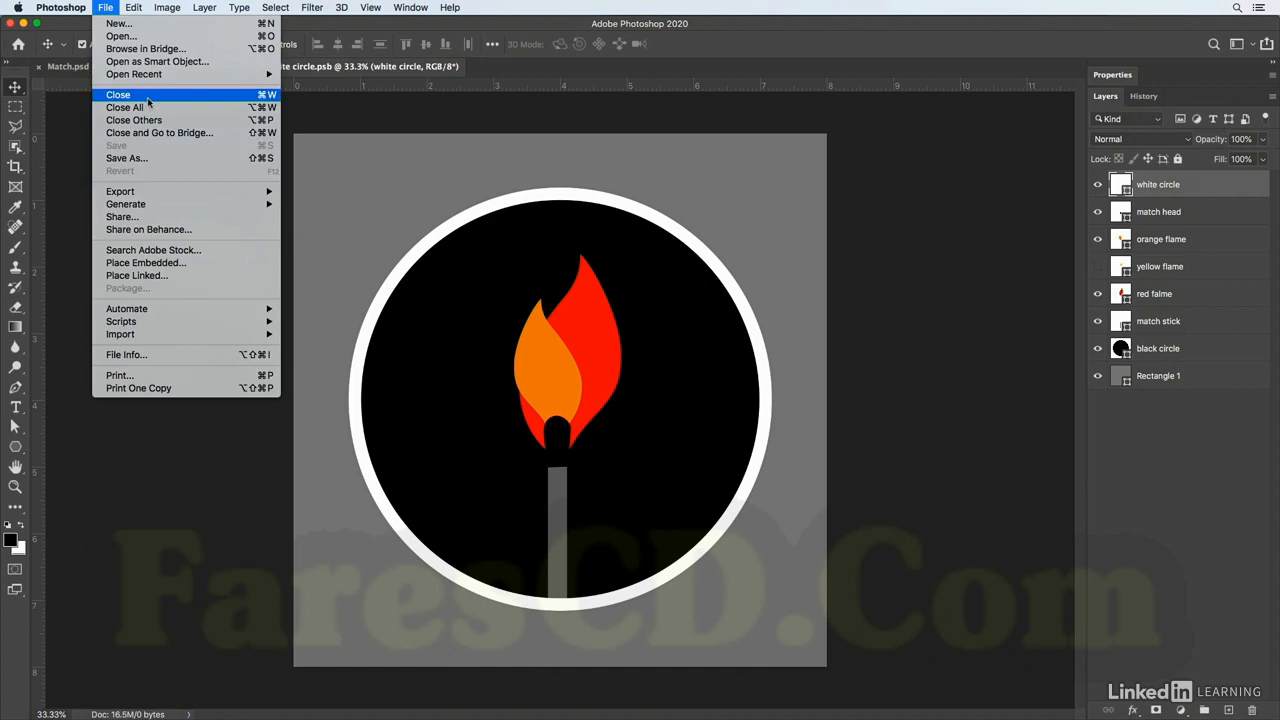
pyautogui.click(148, 97)
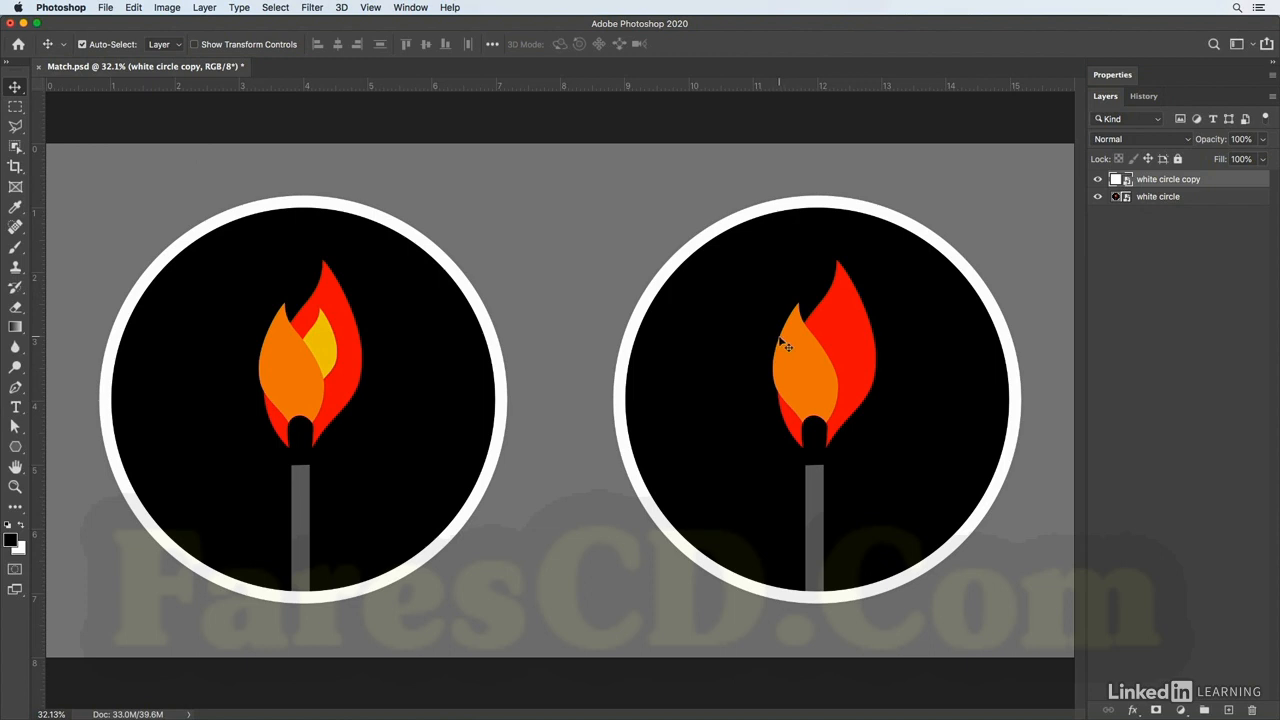
# Step: Replace the altered smart object copy with a Layer Via Copy duplicate of white circle, placed in the right half of the canvas
pyautogui.press('Delete')
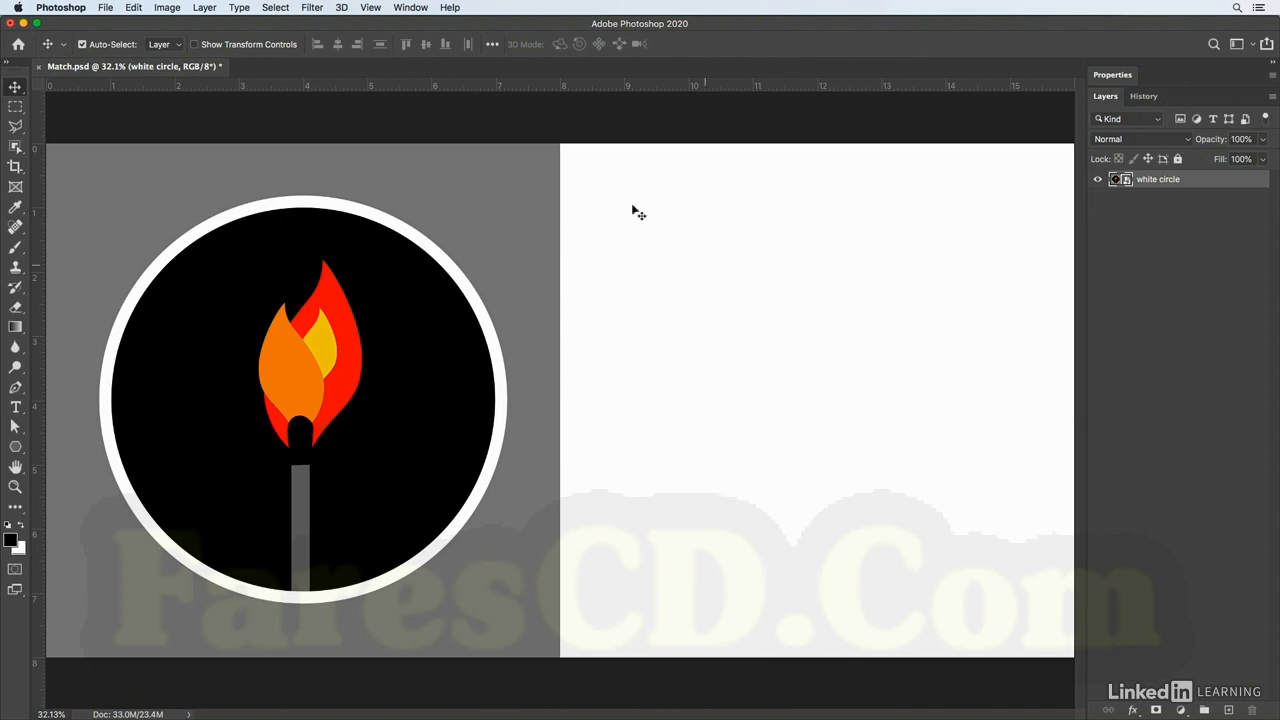
pyautogui.click(203, 7)
pyautogui.moveTo(209, 22)
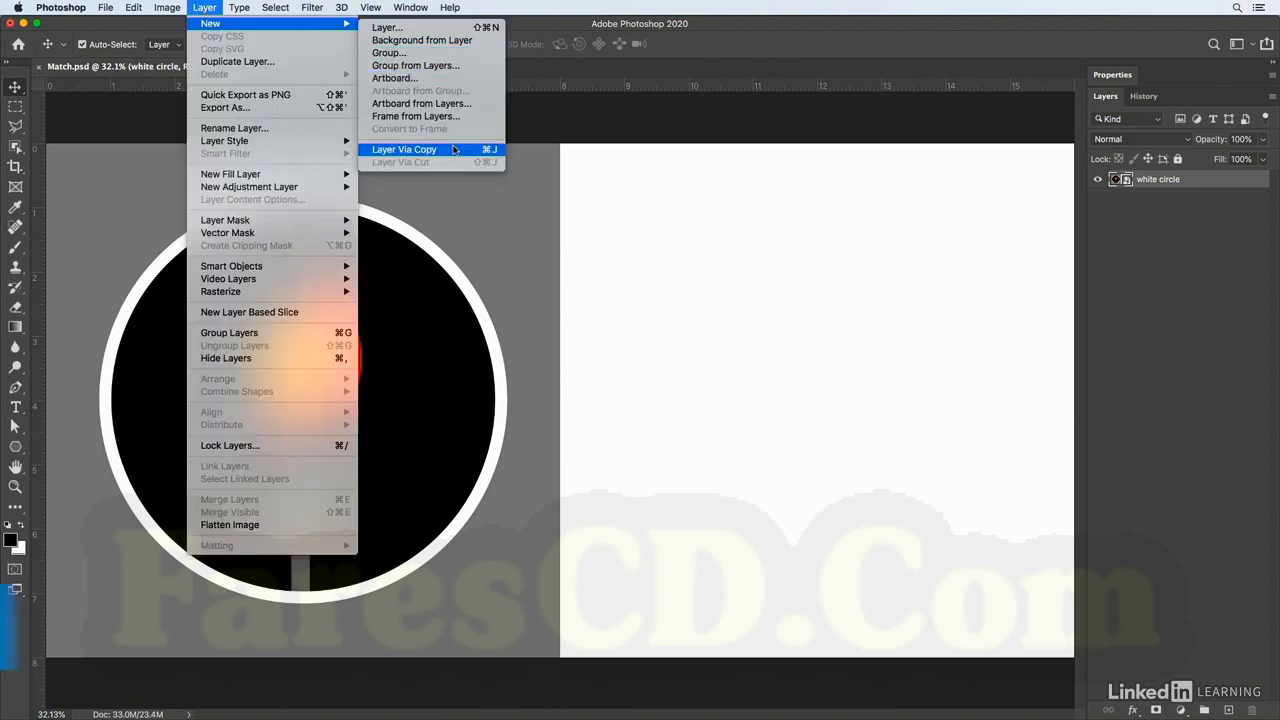
pyautogui.click(454, 149)
pyautogui.press('super')
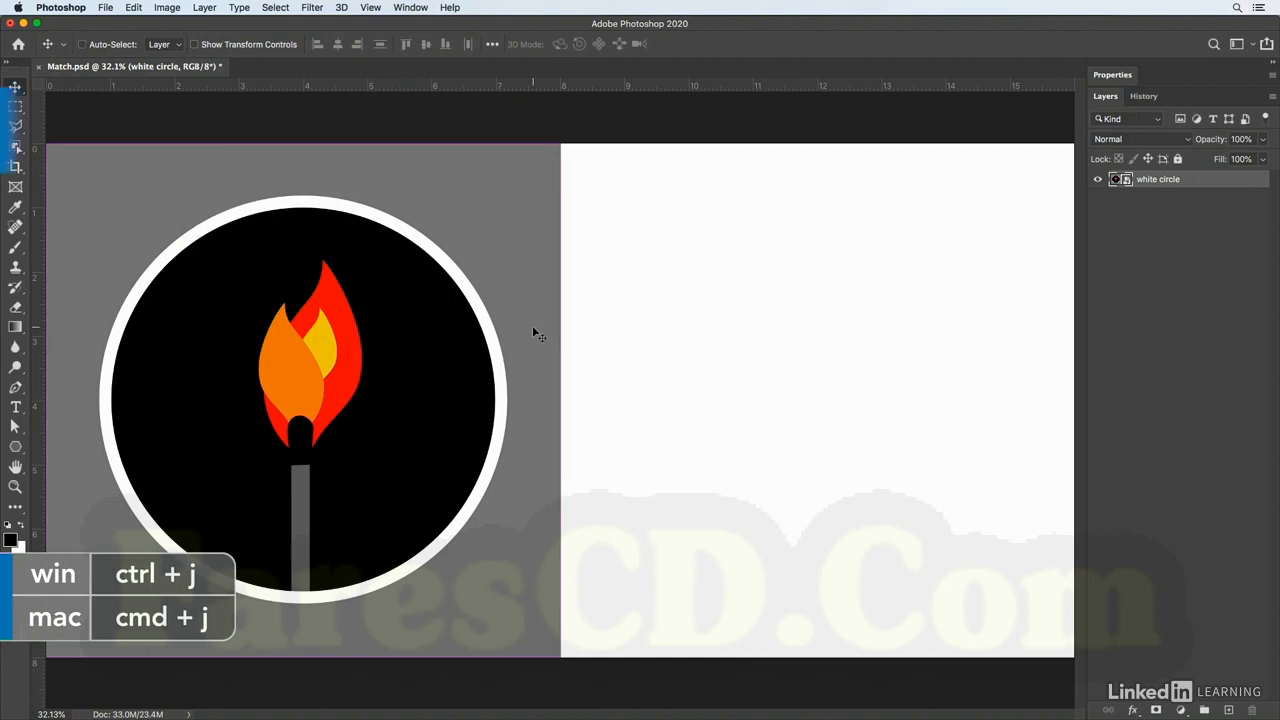
pyautogui.moveTo(1163, 181); pyautogui.dragTo(1163, 178)
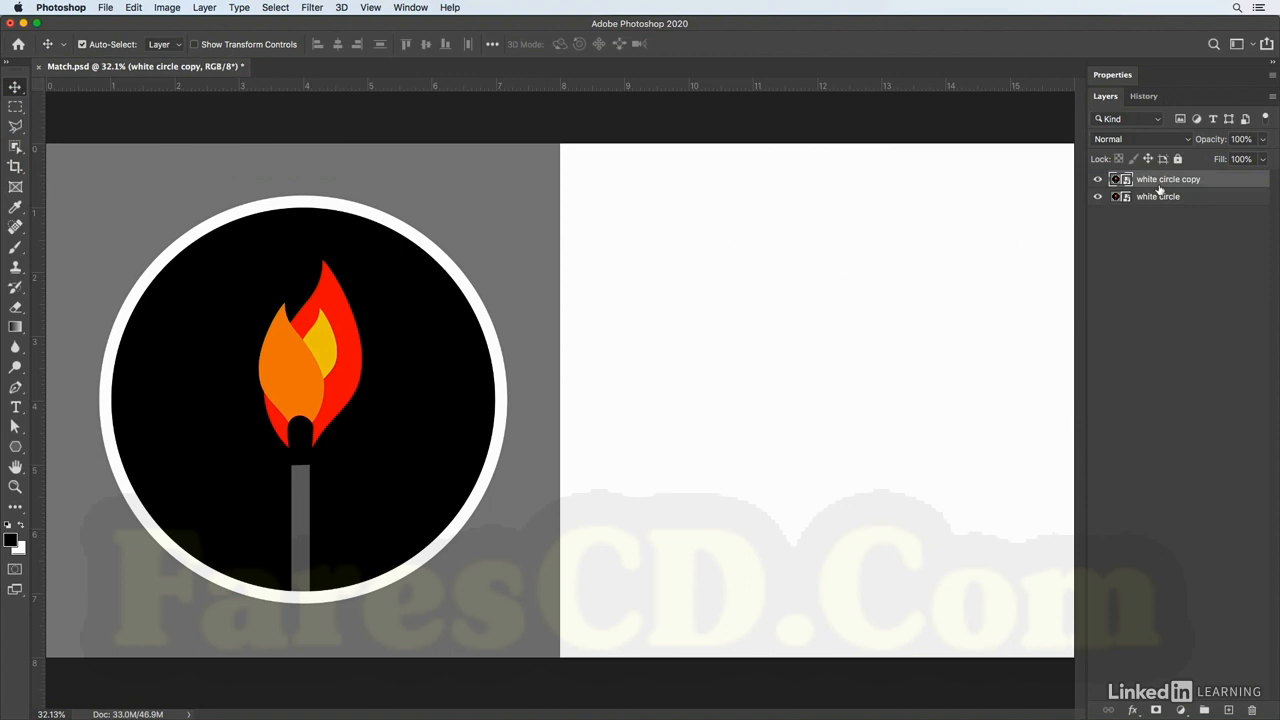
pyautogui.moveTo(94, 337); pyautogui.dragTo(601, 327)
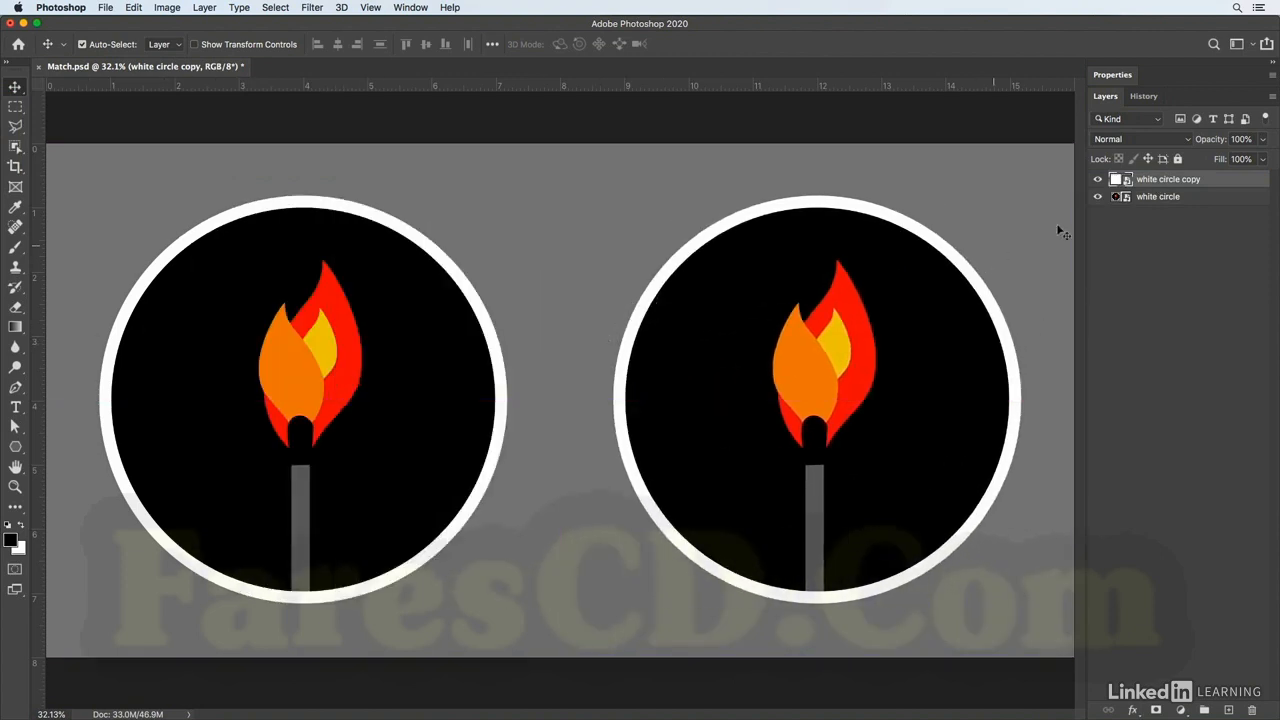
# Step: Hide the yellow flame layer inside the duplicated smart object's contents, then save and close the contents
pyautogui.doubleClick(1116, 180)
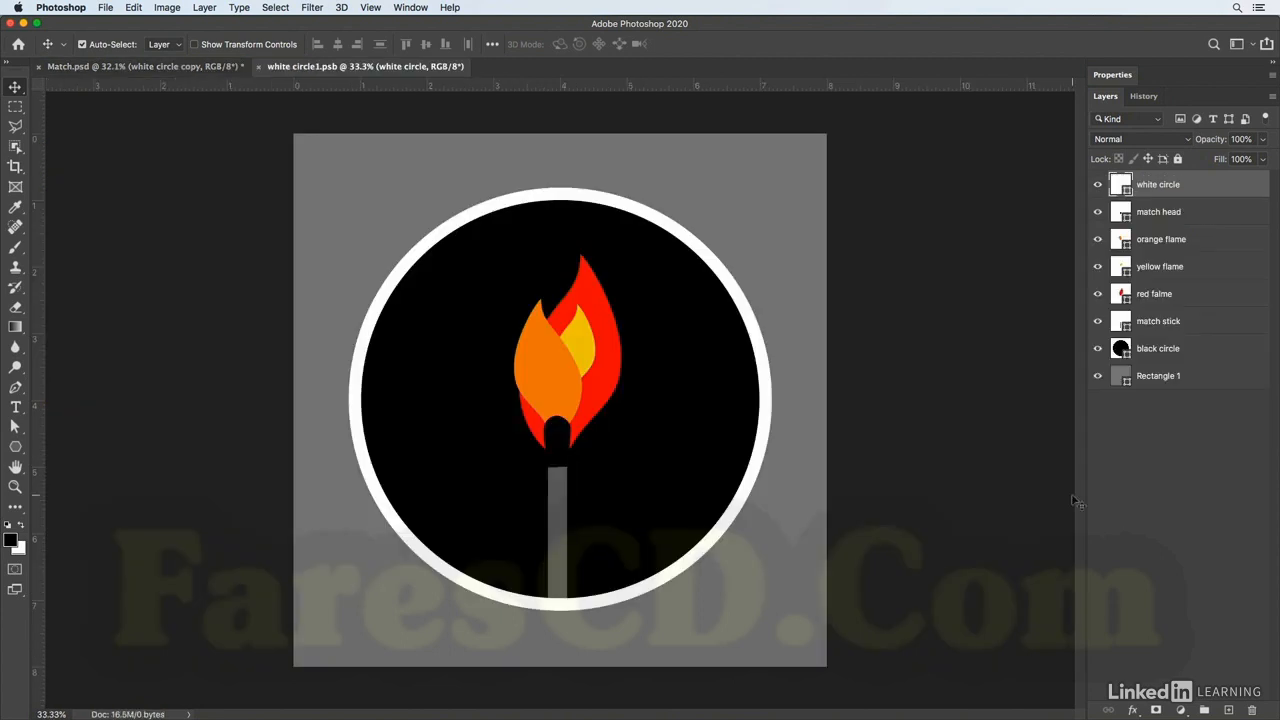
pyautogui.click(1097, 266)
pyautogui.click(100, 7)
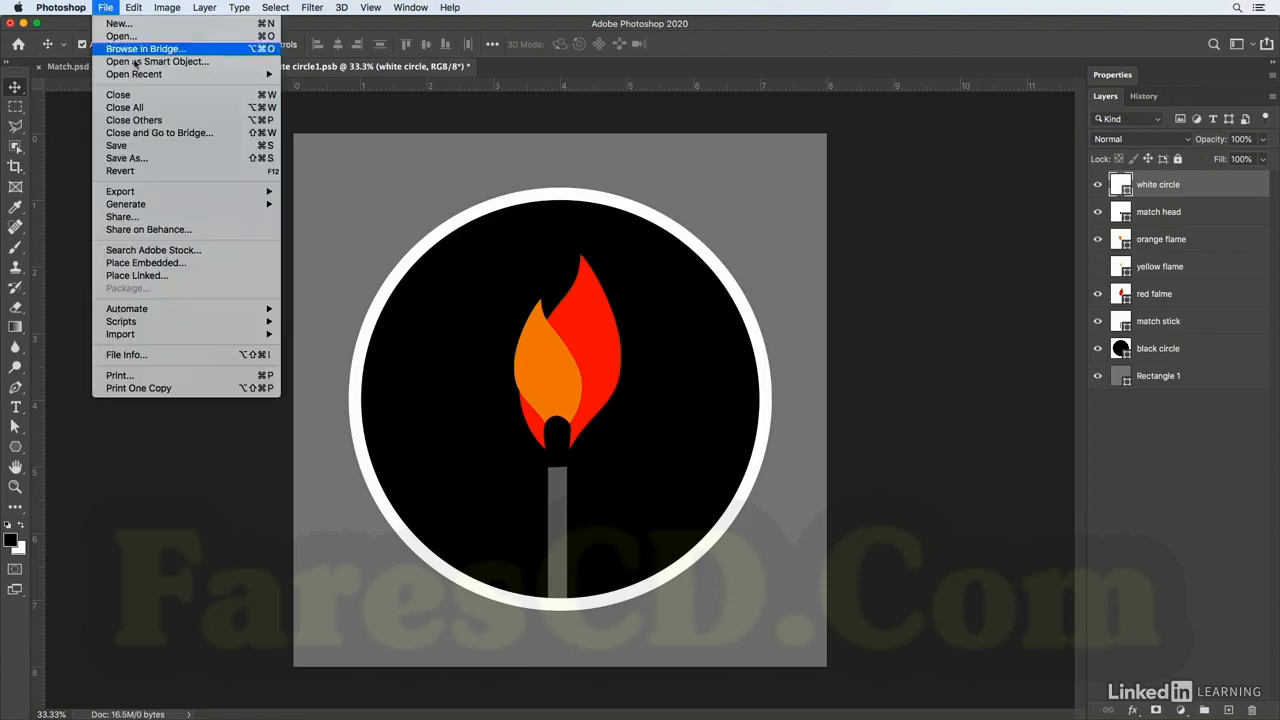
pyautogui.click(135, 147)
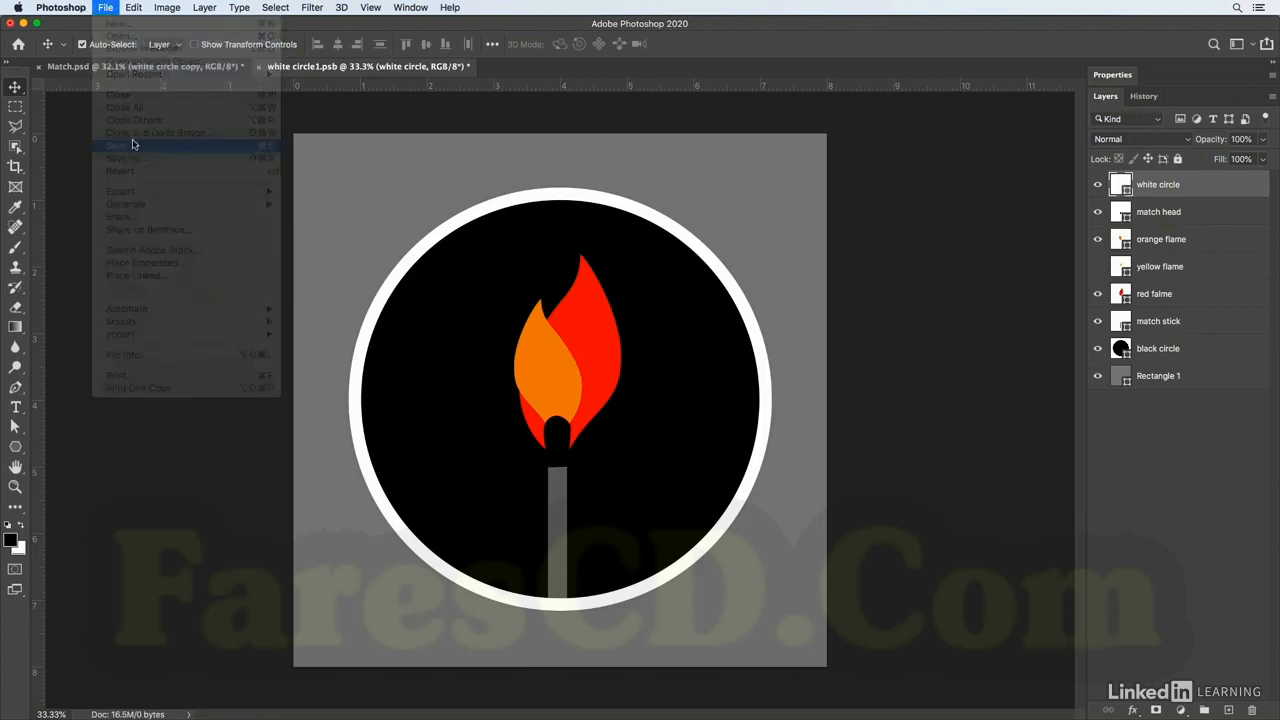
pyautogui.click(104, 7)
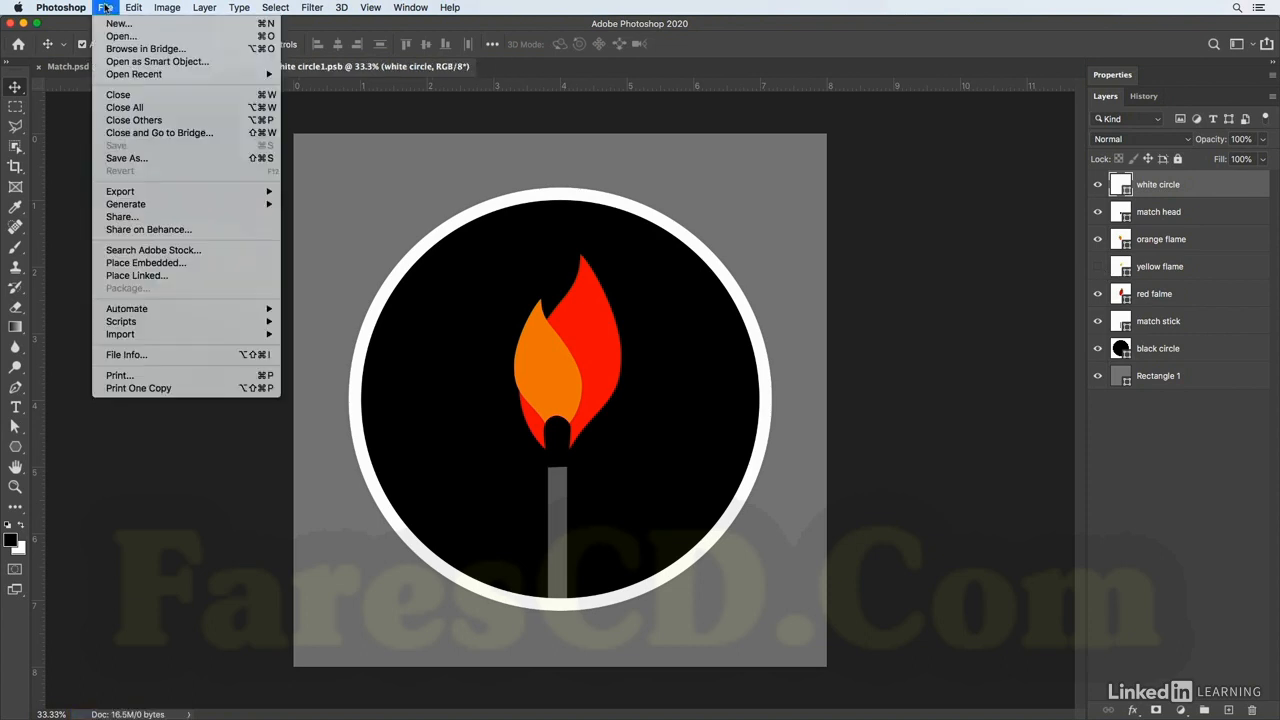
pyautogui.click(125, 94)
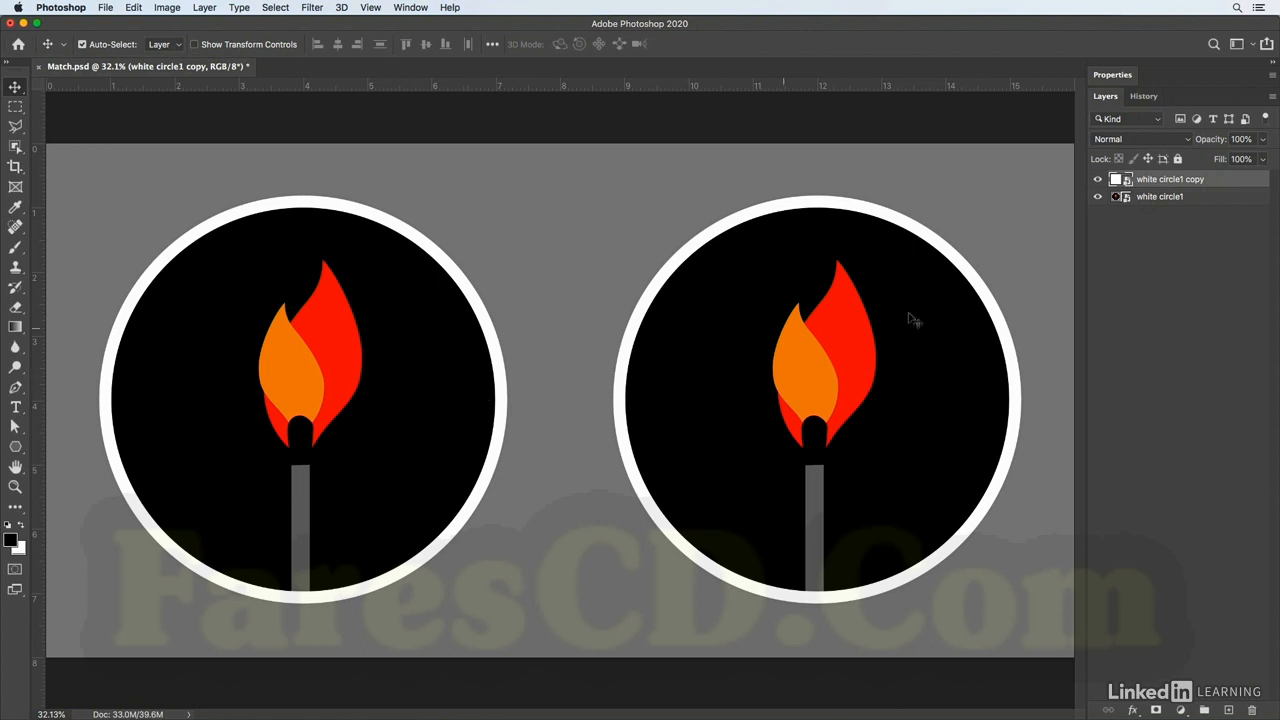
# Step: Lower the opacity of the white circle1 copy layer to 47%
pyautogui.click(1263, 140)
pyautogui.moveTo(1262, 158); pyautogui.dragTo(1230, 161)
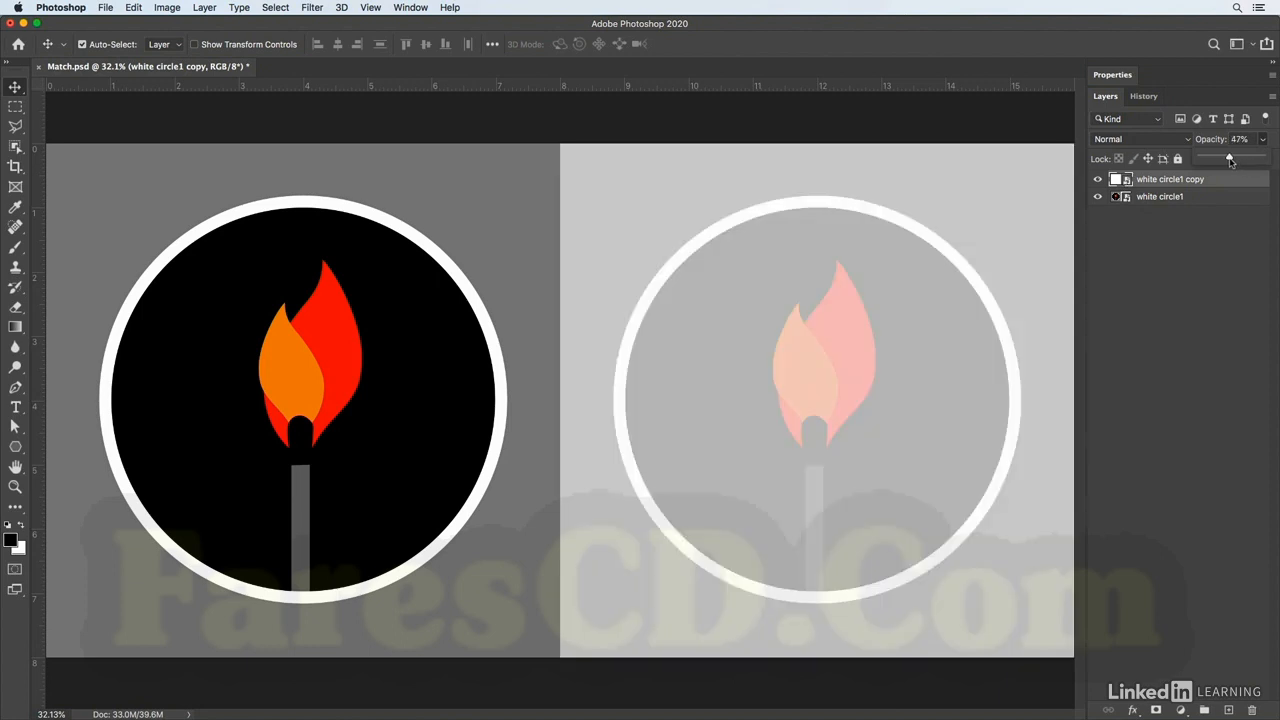